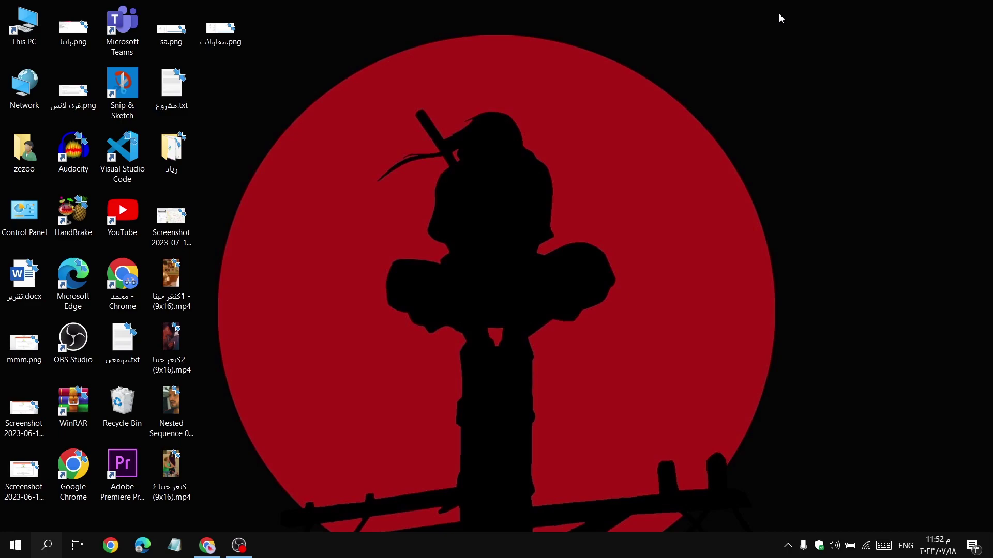
Switch to Microsoft Designer in the browser and generate designs from the description "logo for youtube channel gaming".
key(alt+Tab)
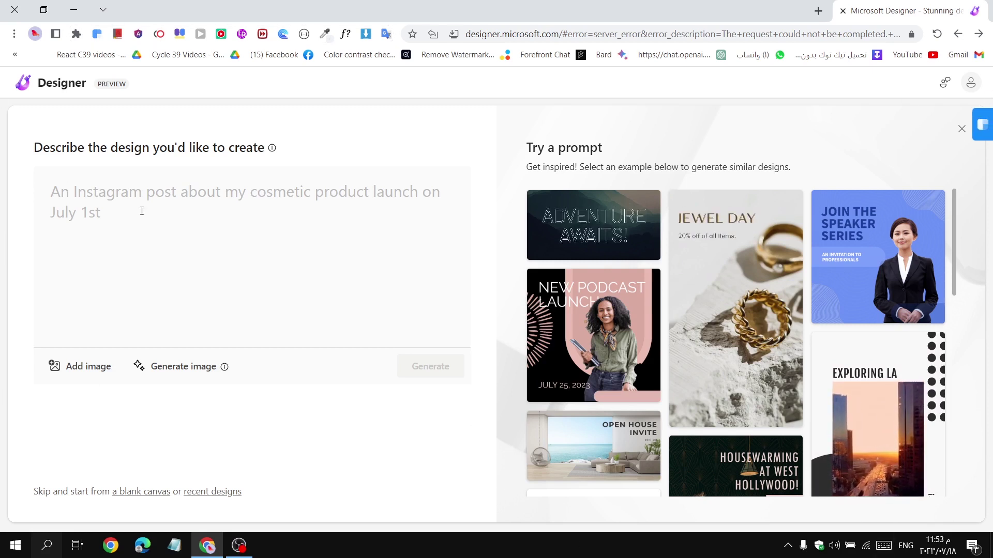
click(231, 235)
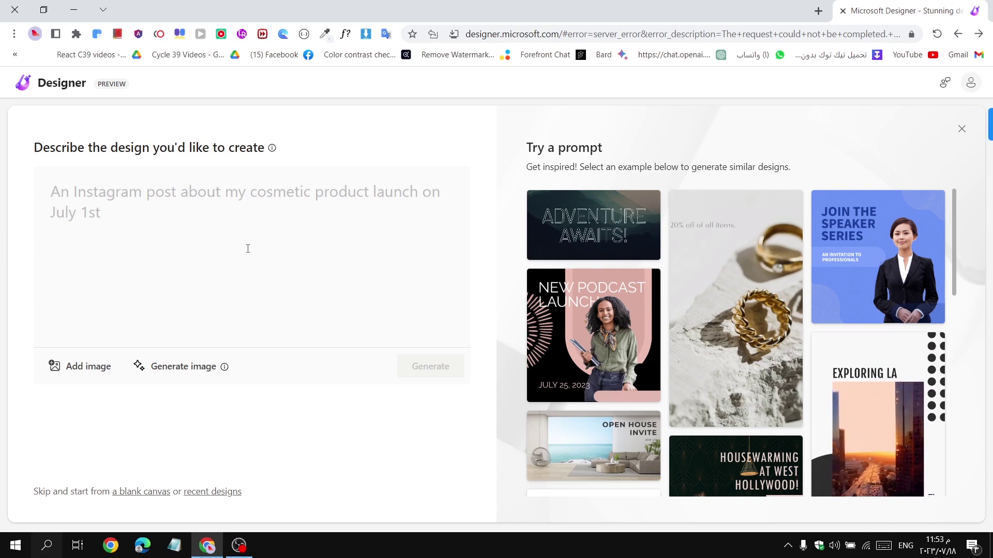
text(logo for youtube channel gaming p)
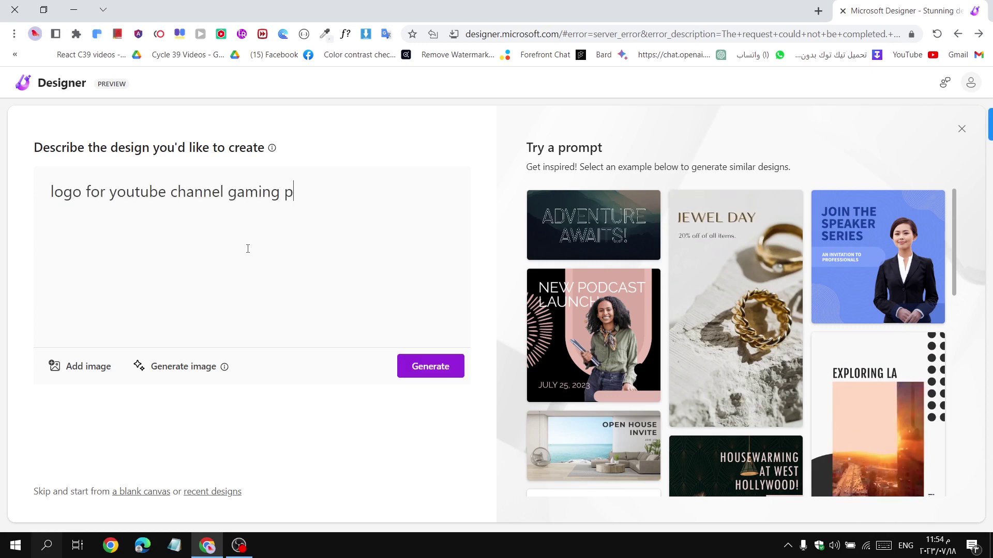
key(BackSpace)
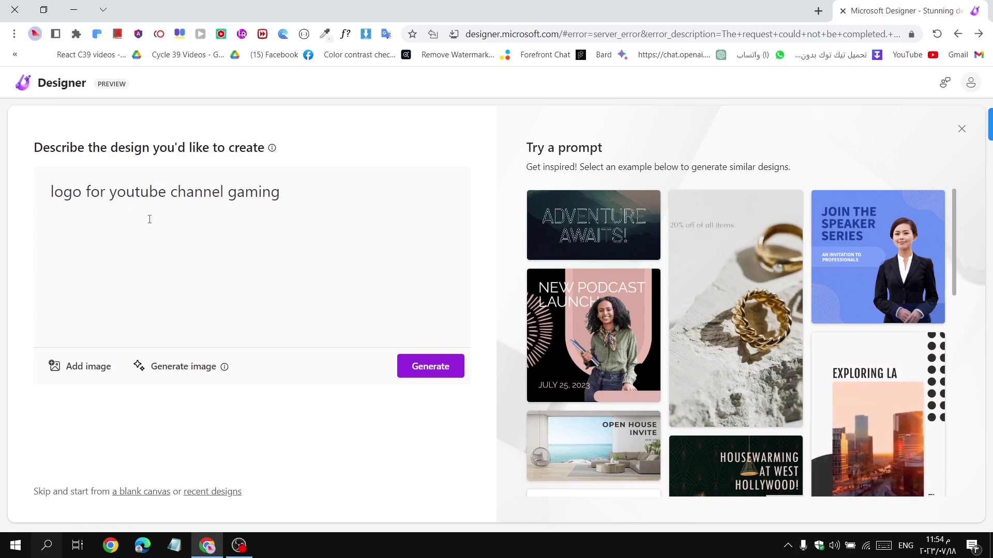
click(437, 370)
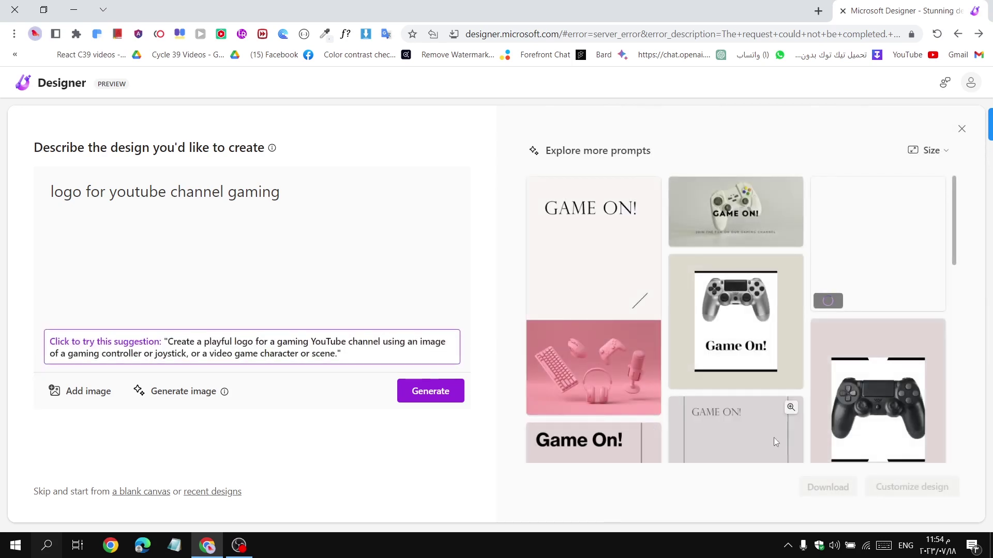
Look through the generated gaming channel designs and the available size options.
scroll(760, 310, down, 5)
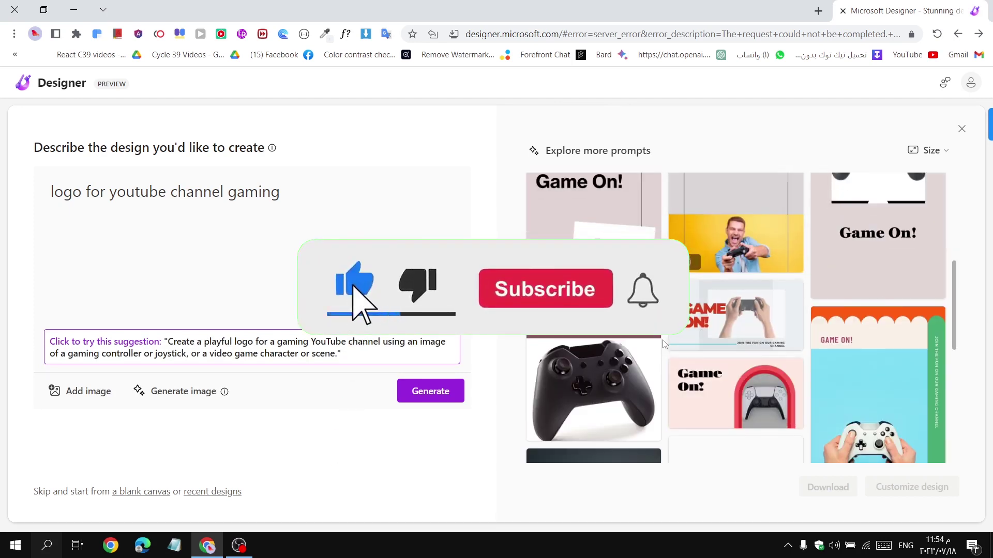
scroll(664, 344, down, 3)
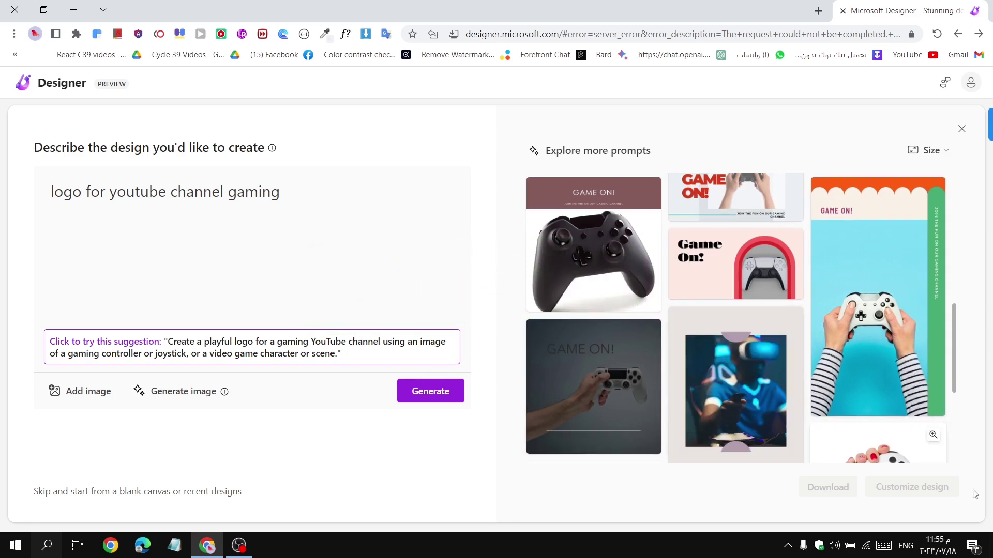
scroll(861, 337, down, 2)
scroll(861, 337, down, 1)
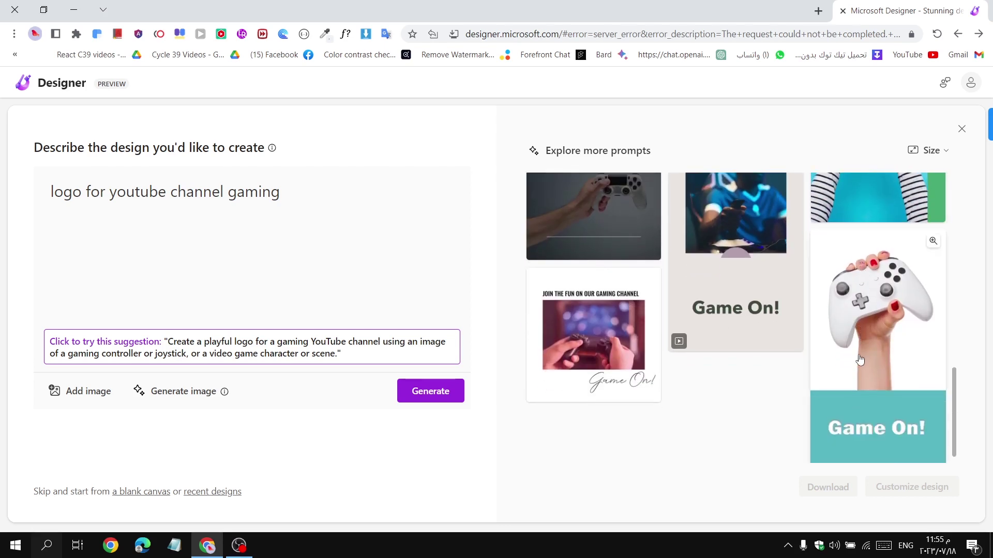
scroll(860, 360, up, 1)
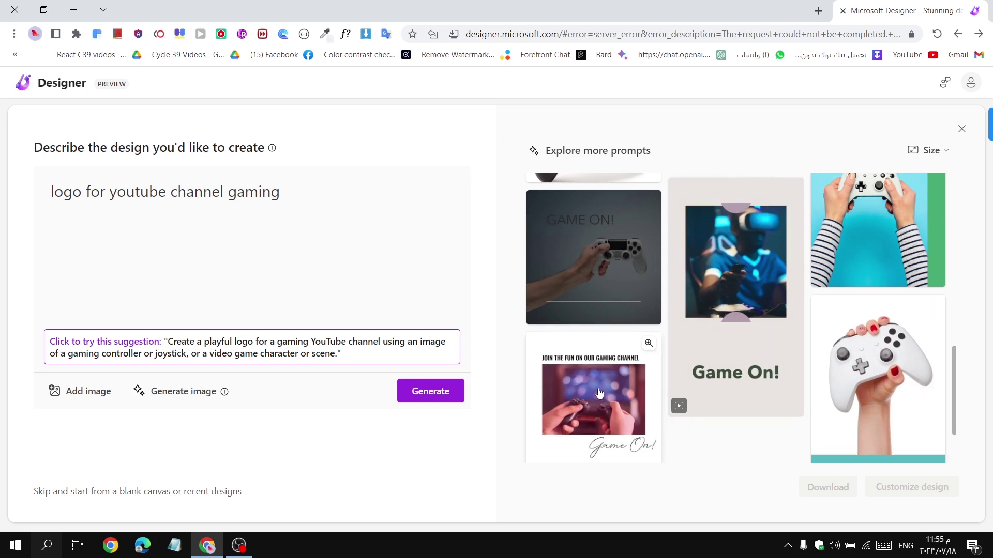
scroll(636, 338, up, 6)
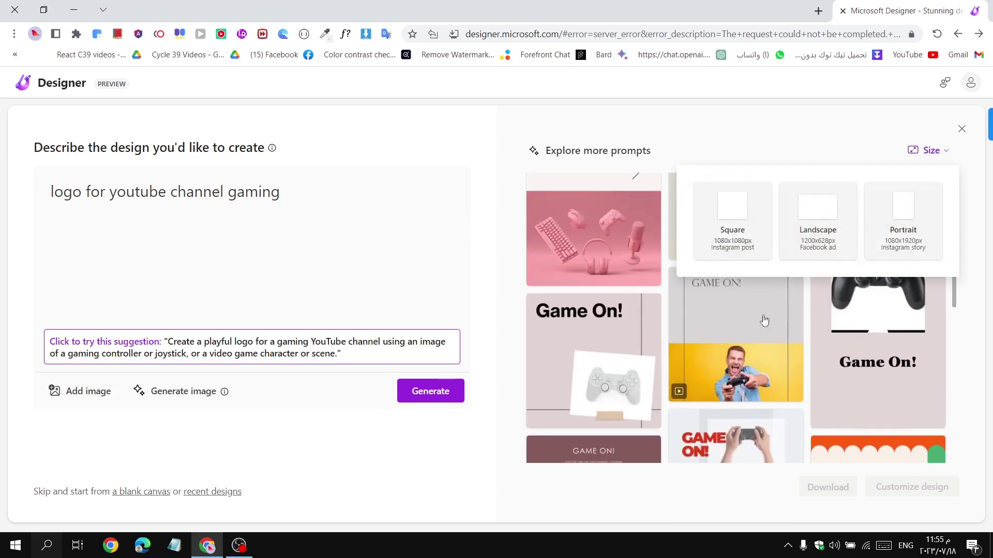
click(910, 158)
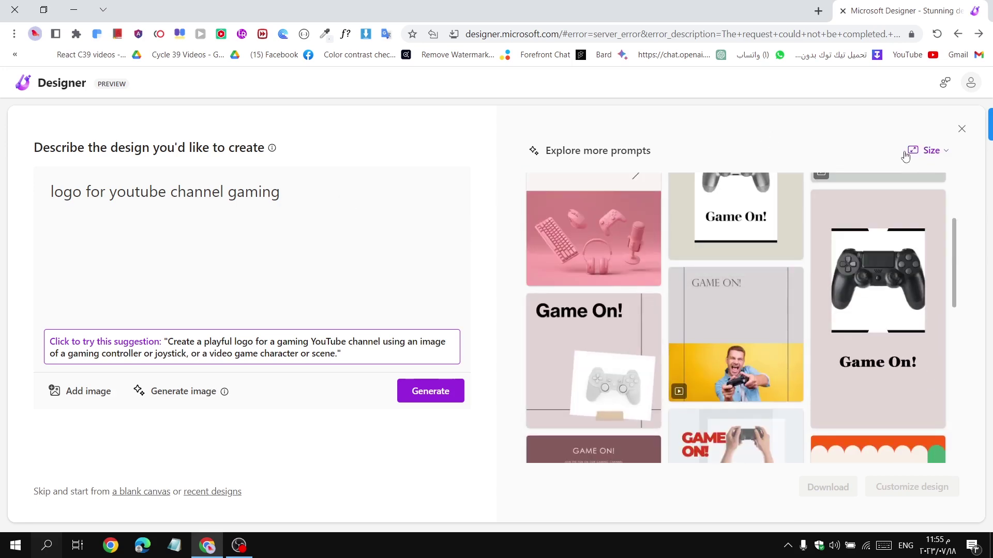
click(920, 162)
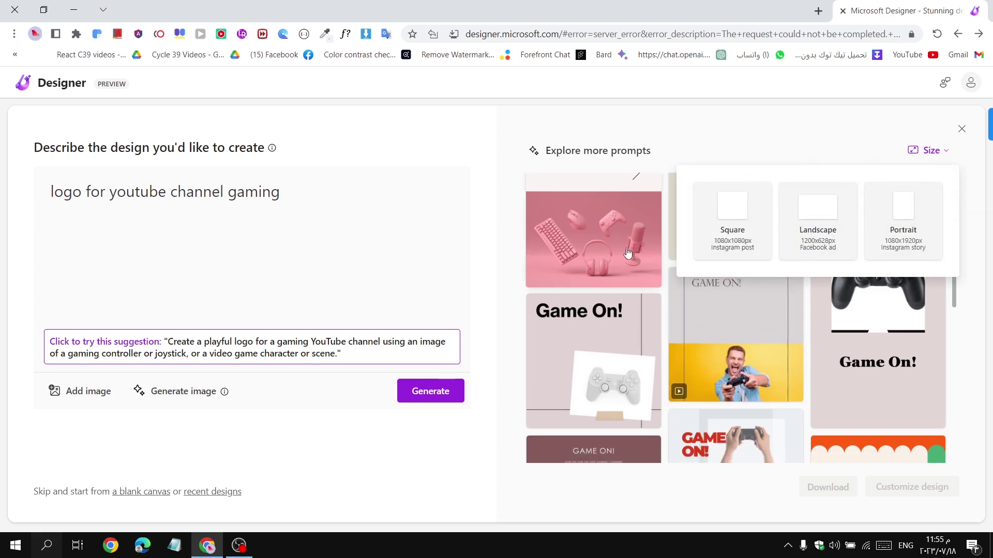
scroll(630, 256, up, 1)
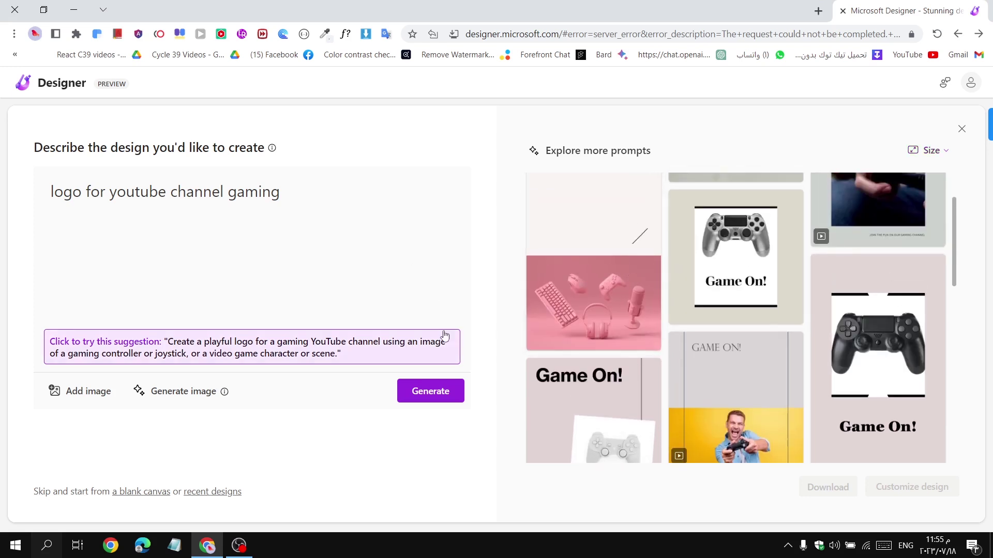
Generate images from the description "car".
click(176, 393)
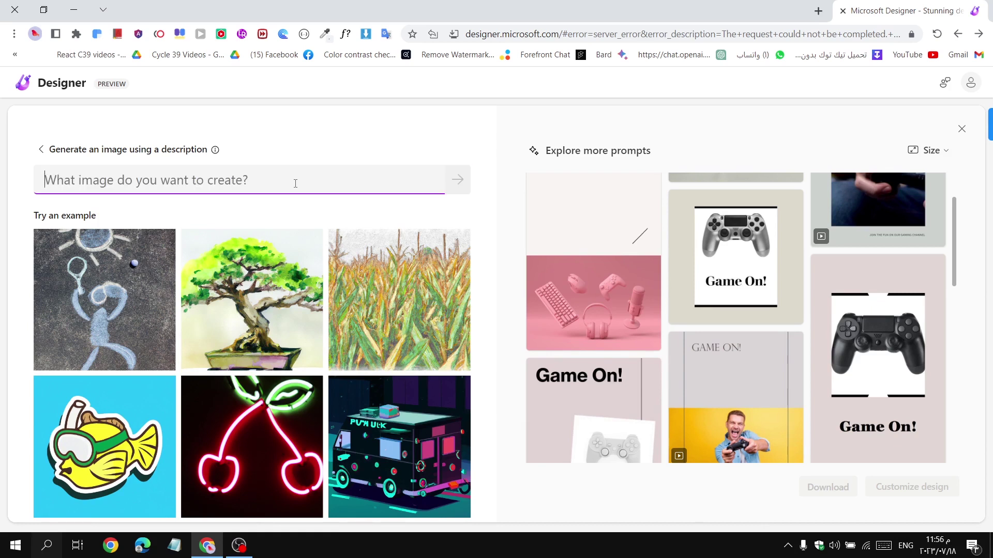
text(c)
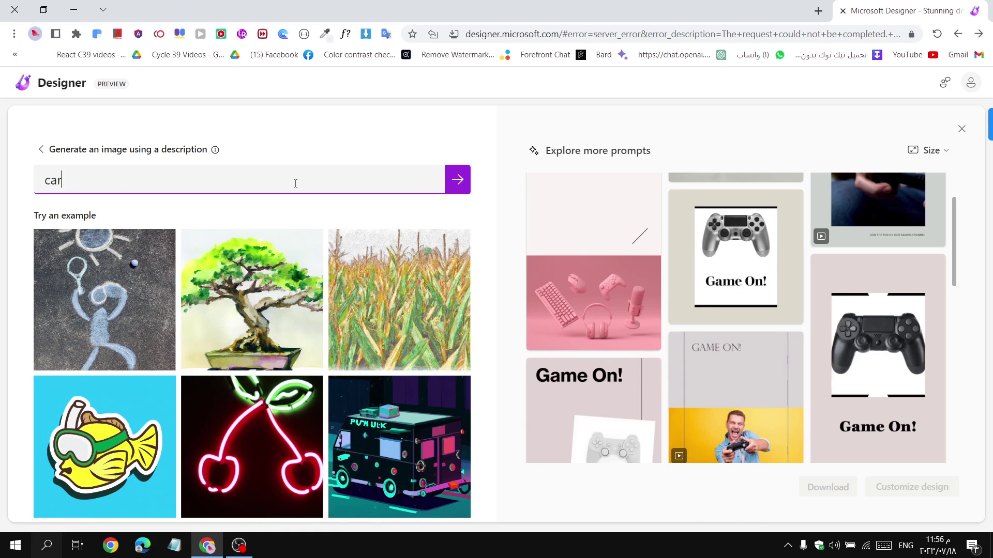
text(ar)
click(461, 179)
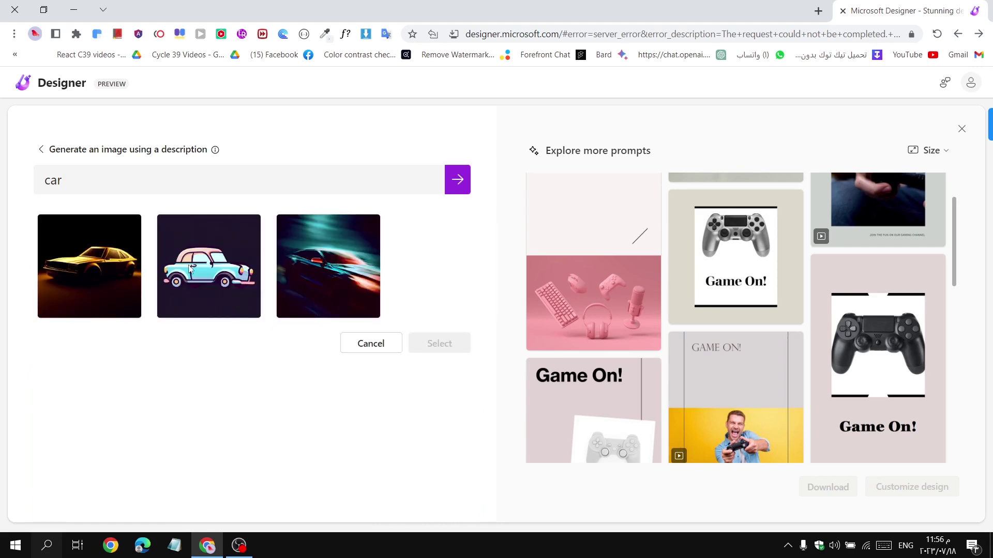
Add the generated image of the speeding car with teal and red motion blur to the logo prompt.
click(338, 284)
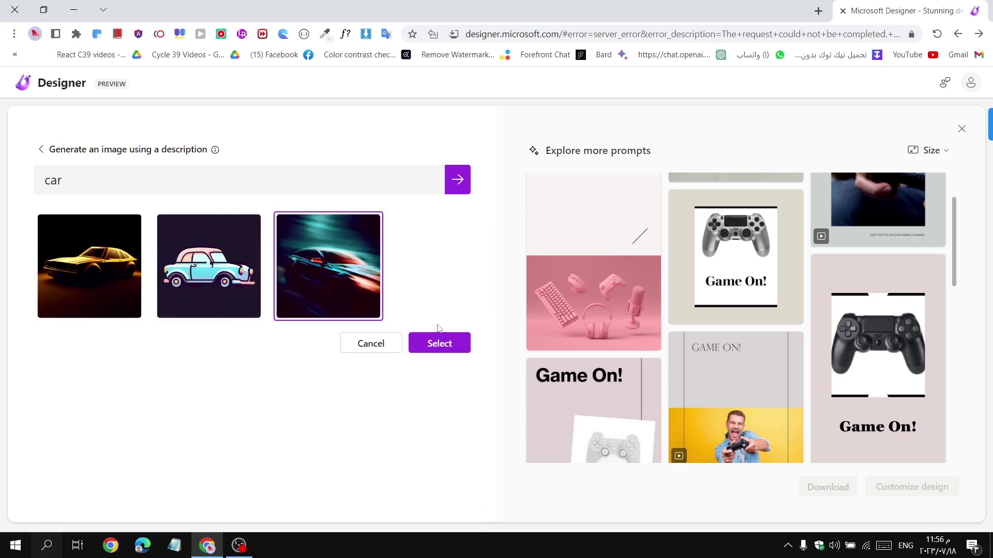
click(438, 344)
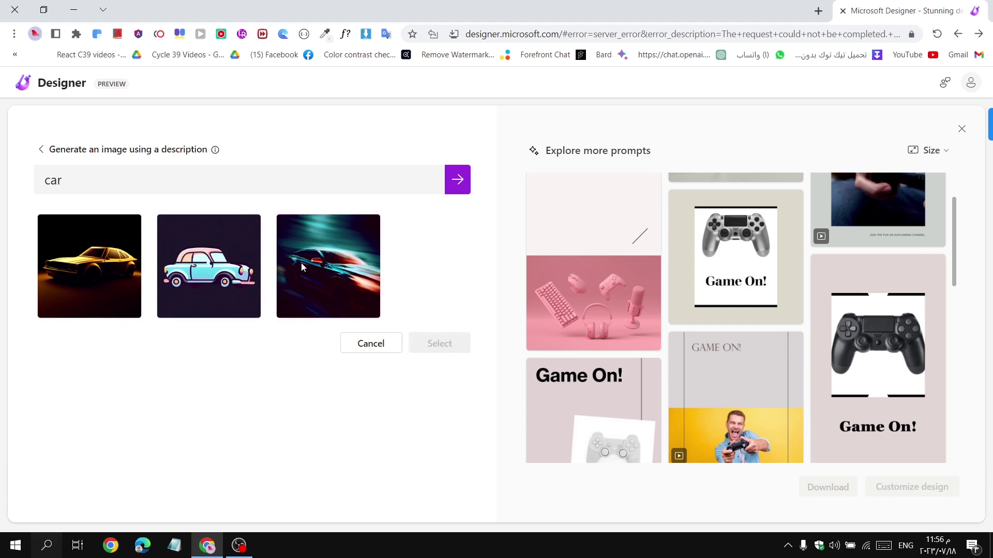
click(336, 266)
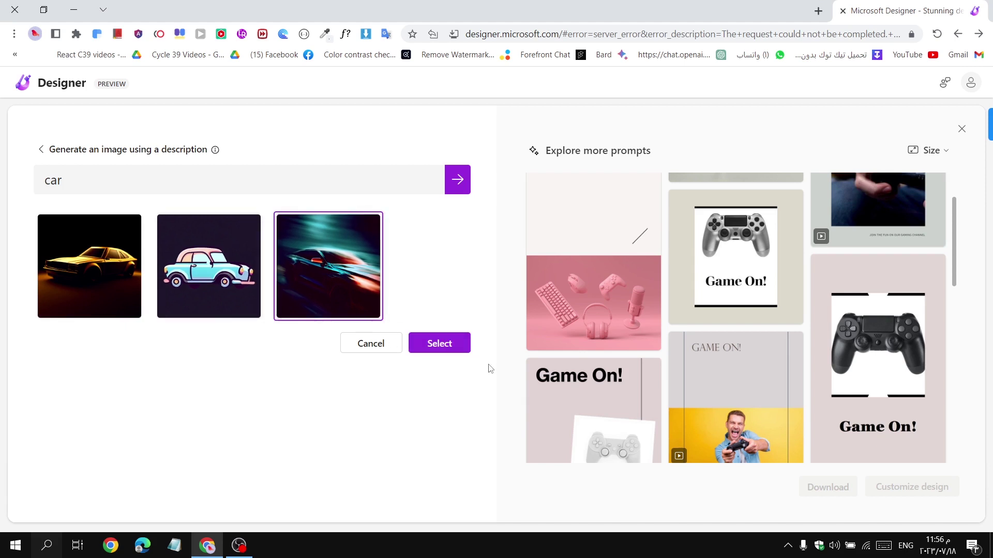
click(454, 347)
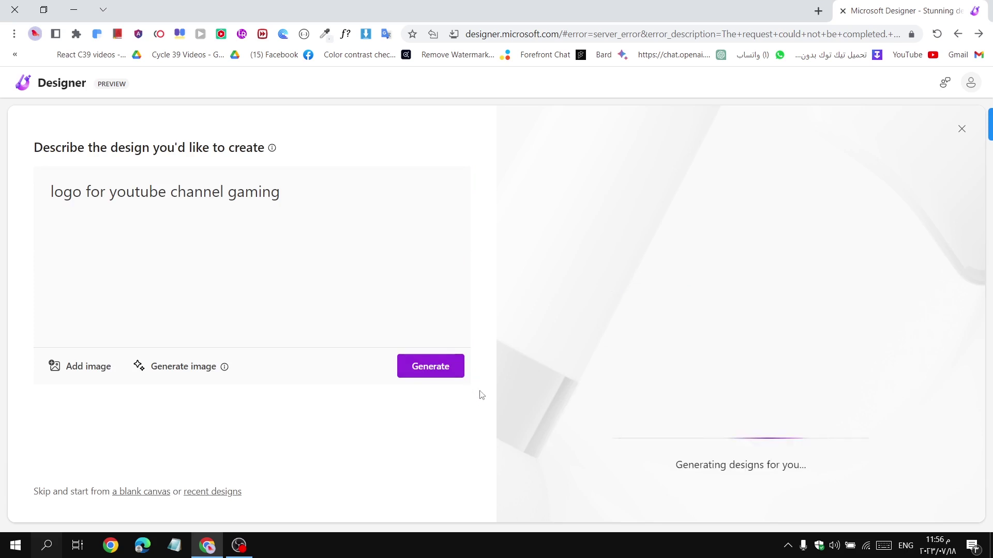
Browse the designs made with the car image and open the square "GAME ON!" one with the arched photo for customizing.
mouse_move(75, 261)
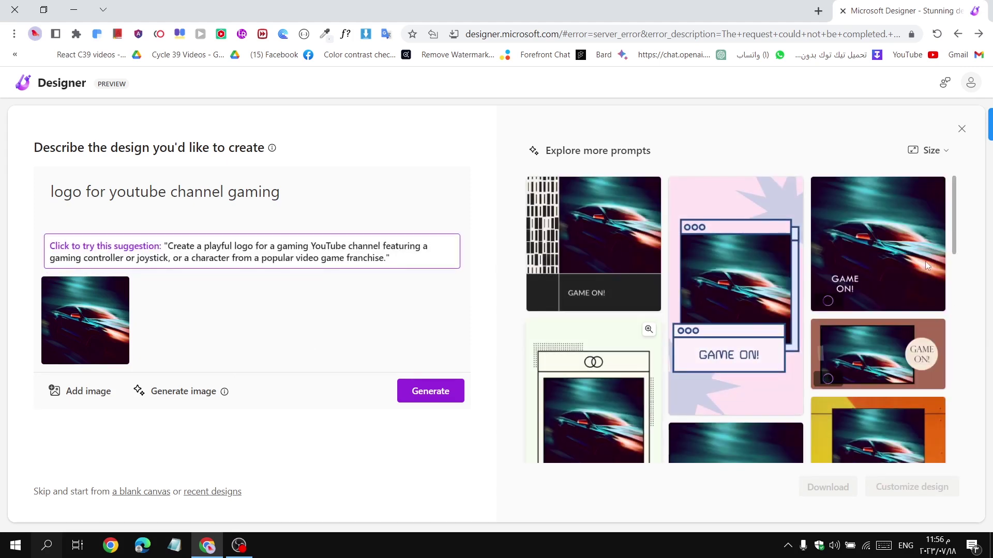
scroll(866, 272, down, 5)
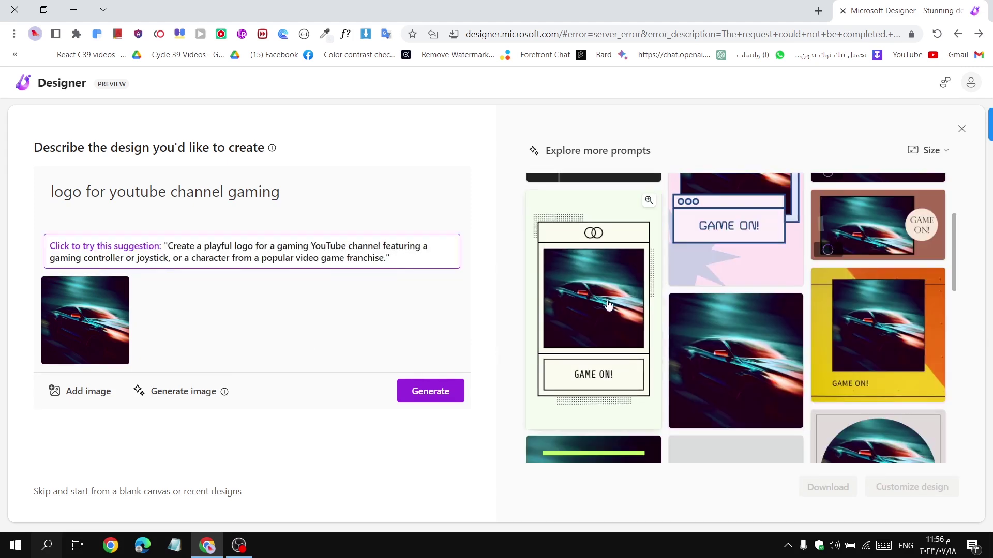
scroll(711, 325, down, 3)
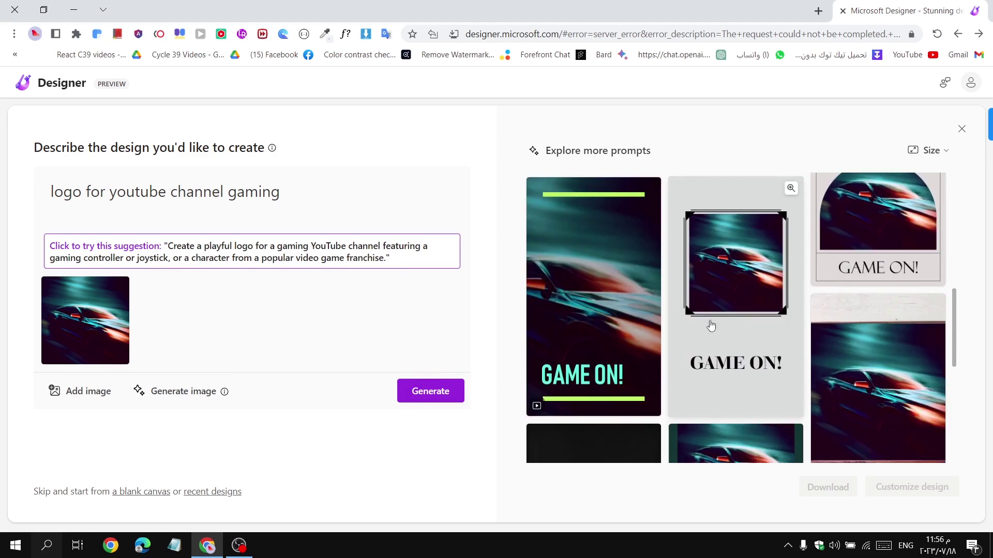
scroll(711, 325, down, 2)
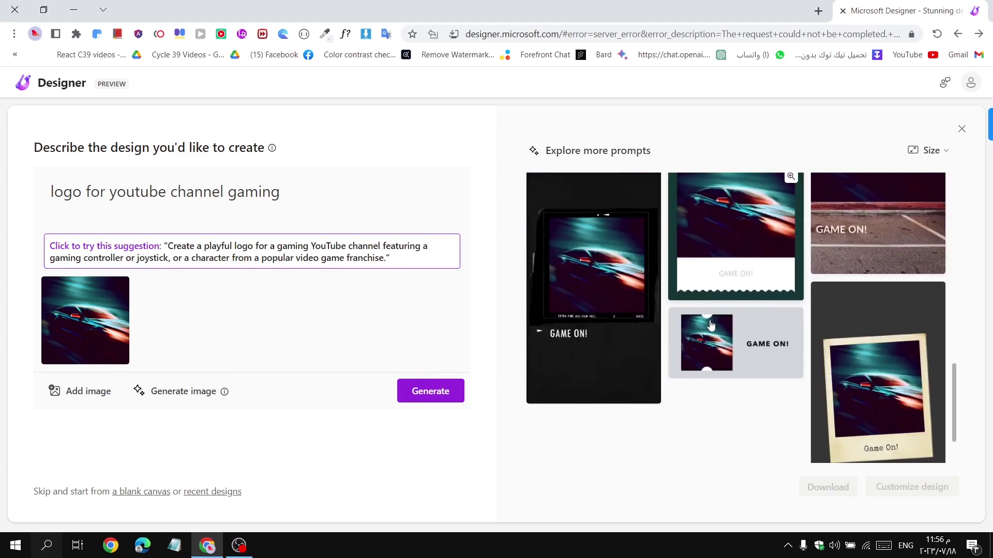
click(877, 371)
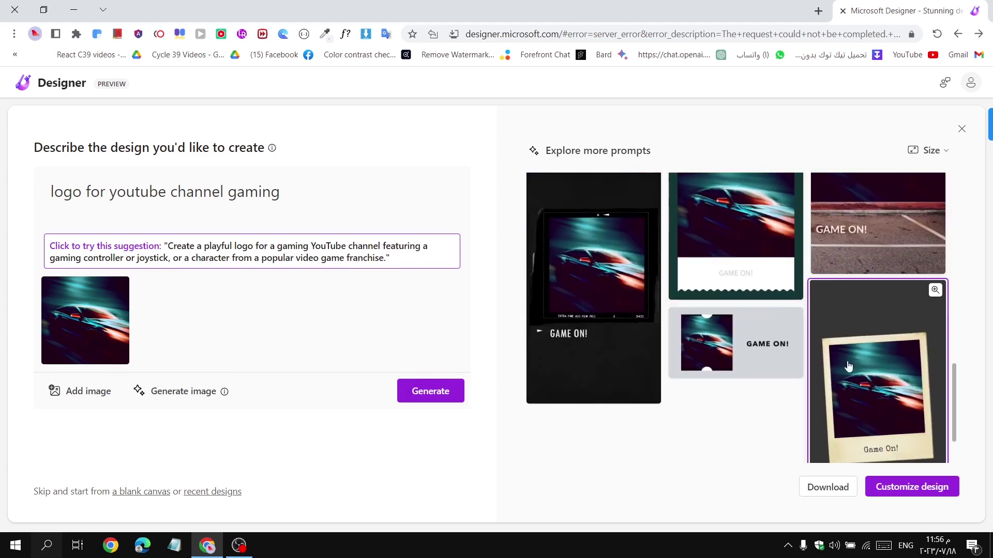
scroll(664, 292, up, 3)
scroll(663, 293, up, 5)
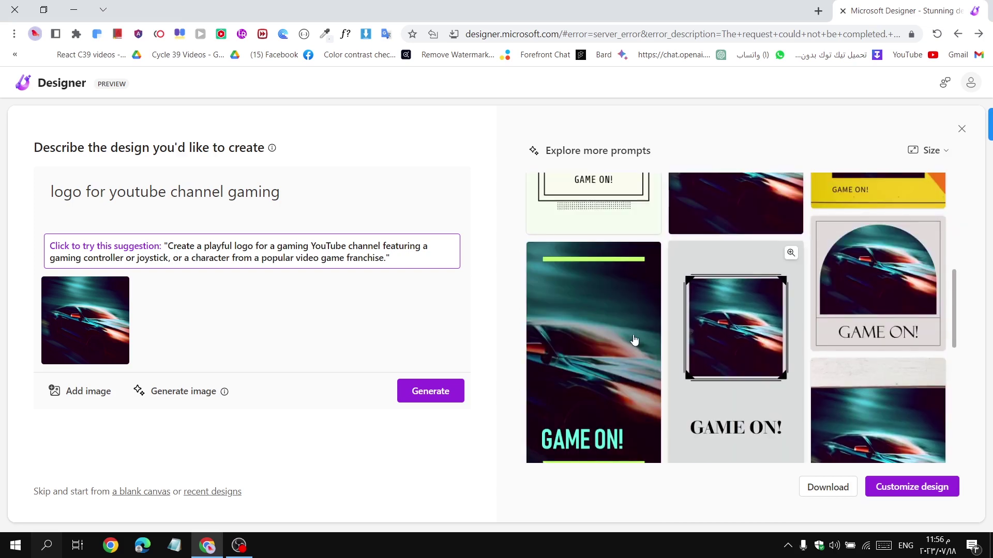
click(917, 351)
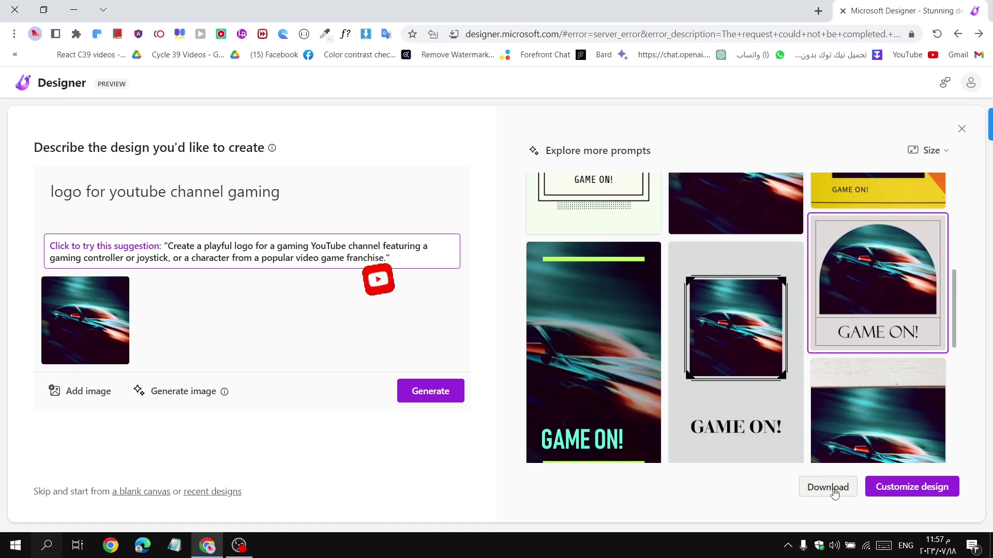
click(923, 497)
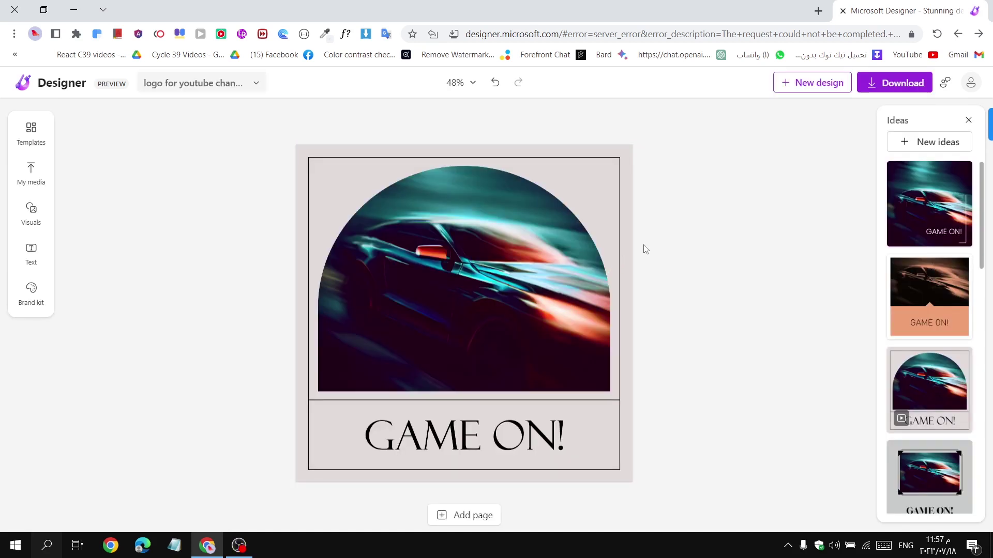
Erase the red side mirror from the arched car photo with the Erase effect and stay in the erase edit.
click(492, 260)
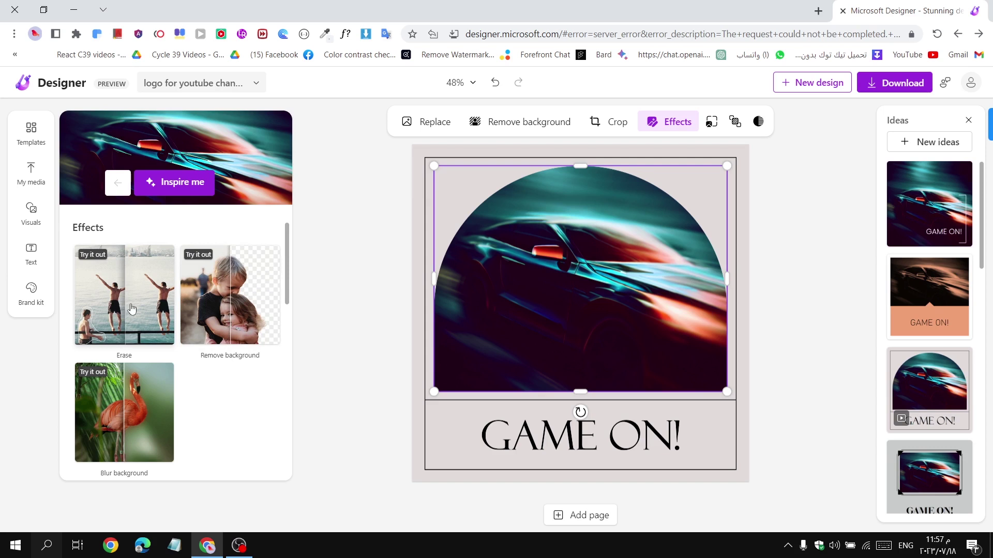
click(158, 311)
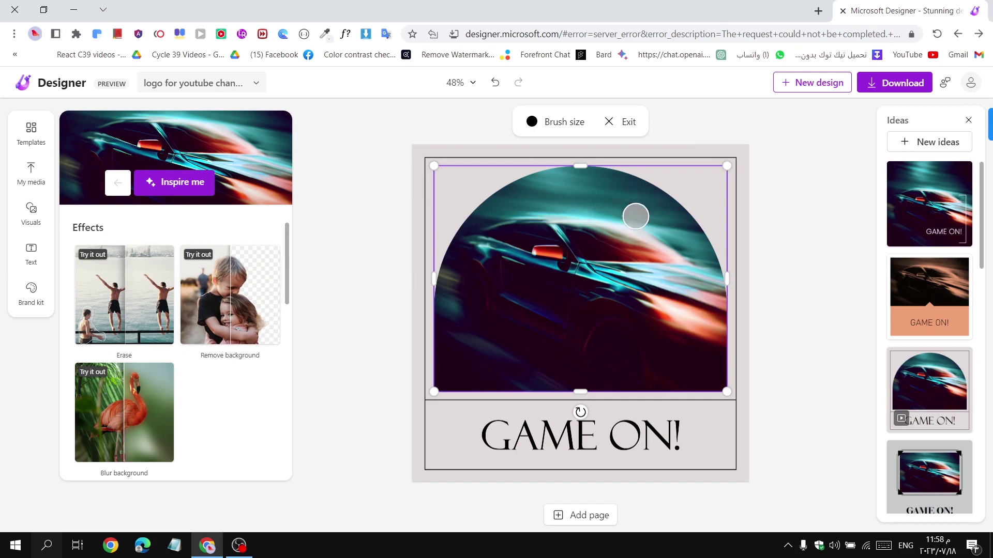
drag(532, 250, 575, 267)
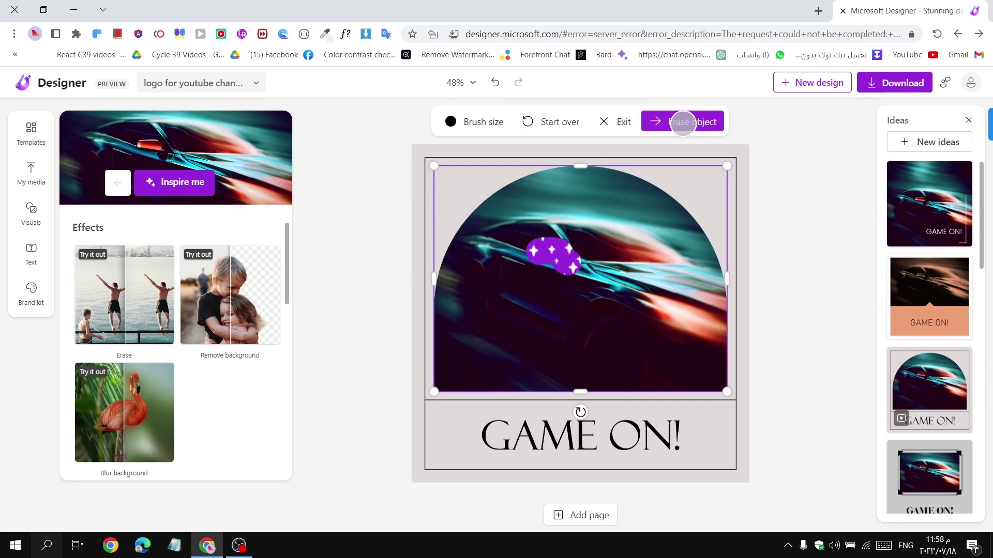
click(687, 120)
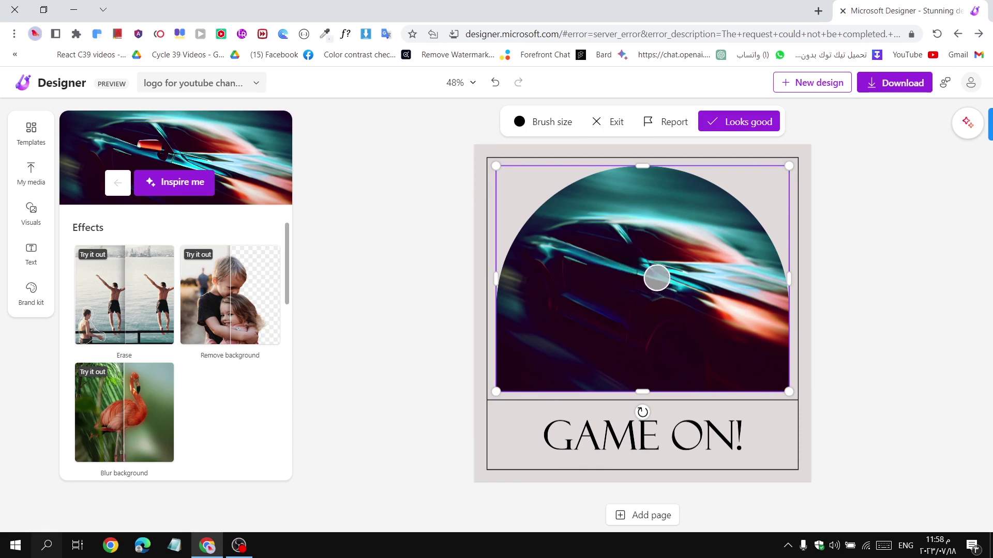
click(241, 285)
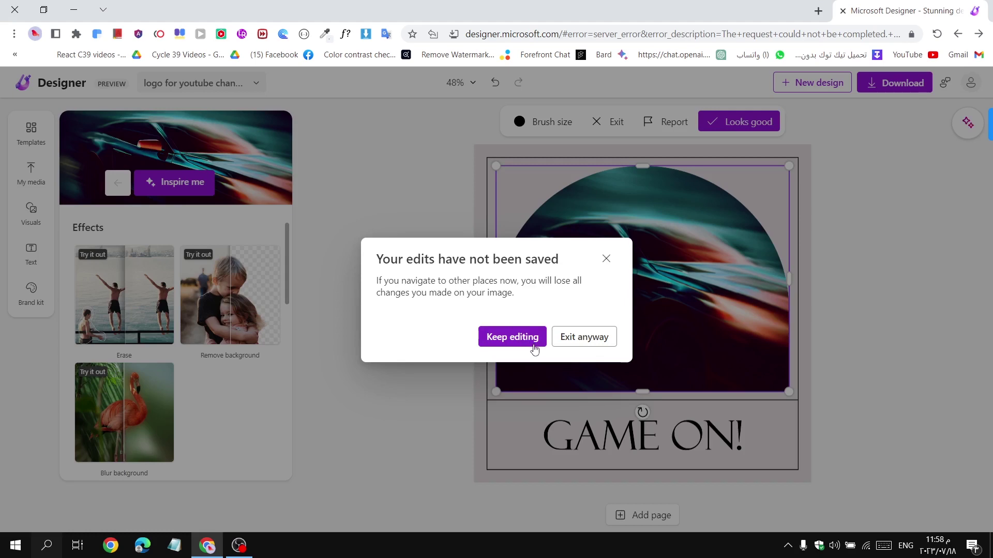
click(530, 343)
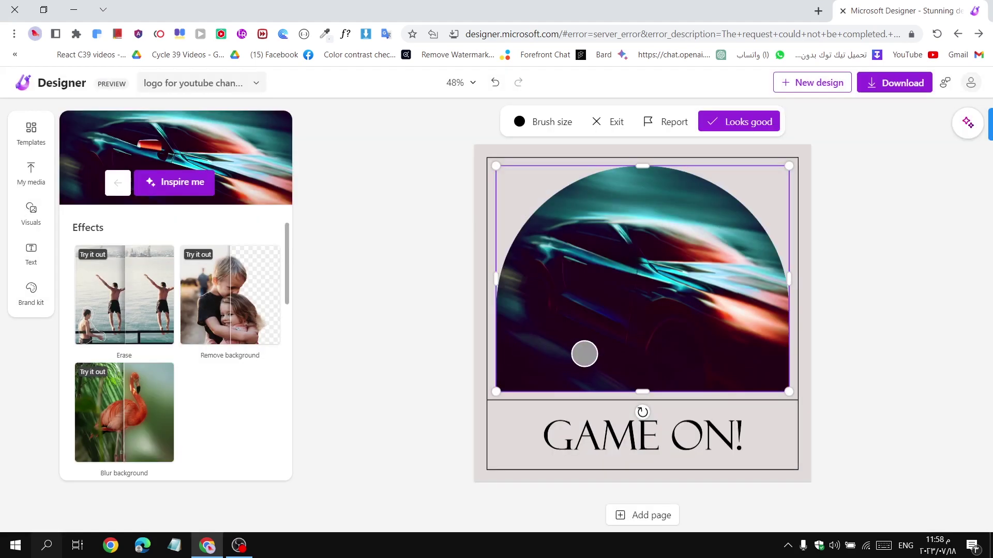